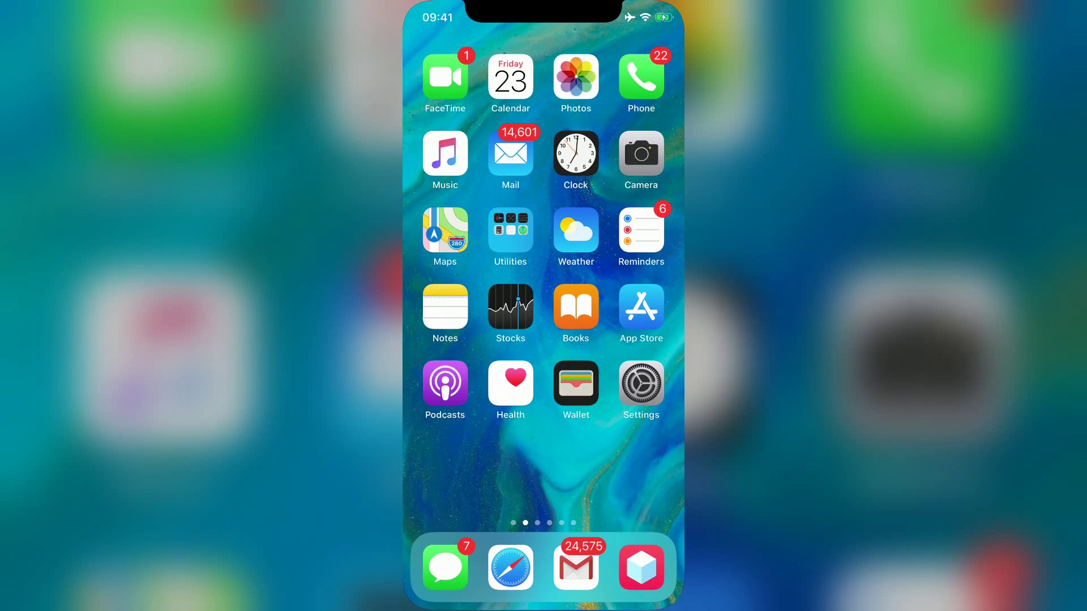
# - Keep Background App Refresh set to Wi-Fi & Mobile Data in General settings
pyautogui.click(641, 384)
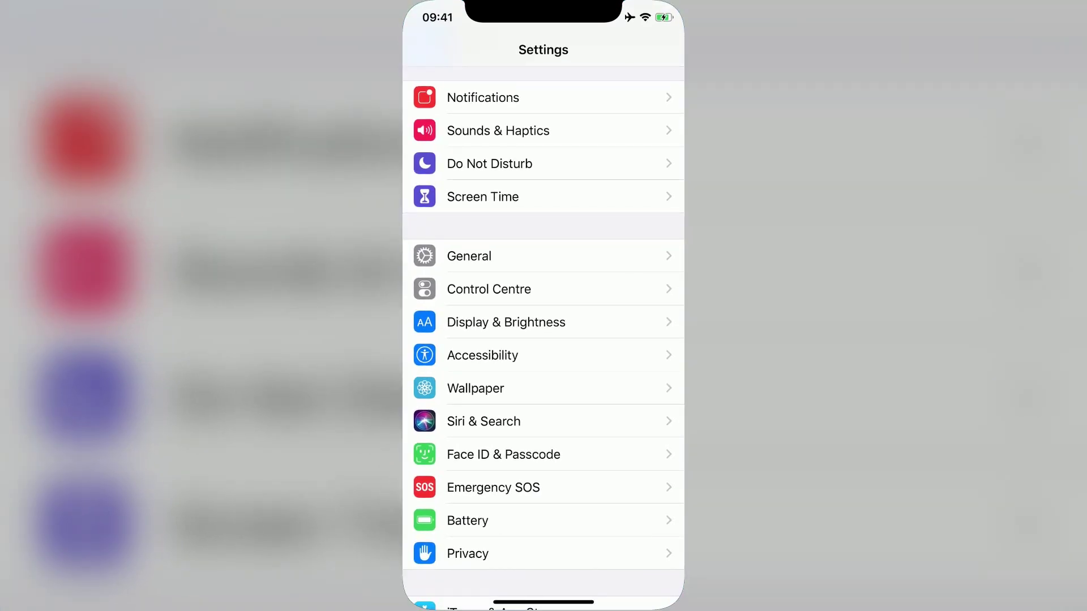
pyautogui.click(470, 255)
pyautogui.click(510, 359)
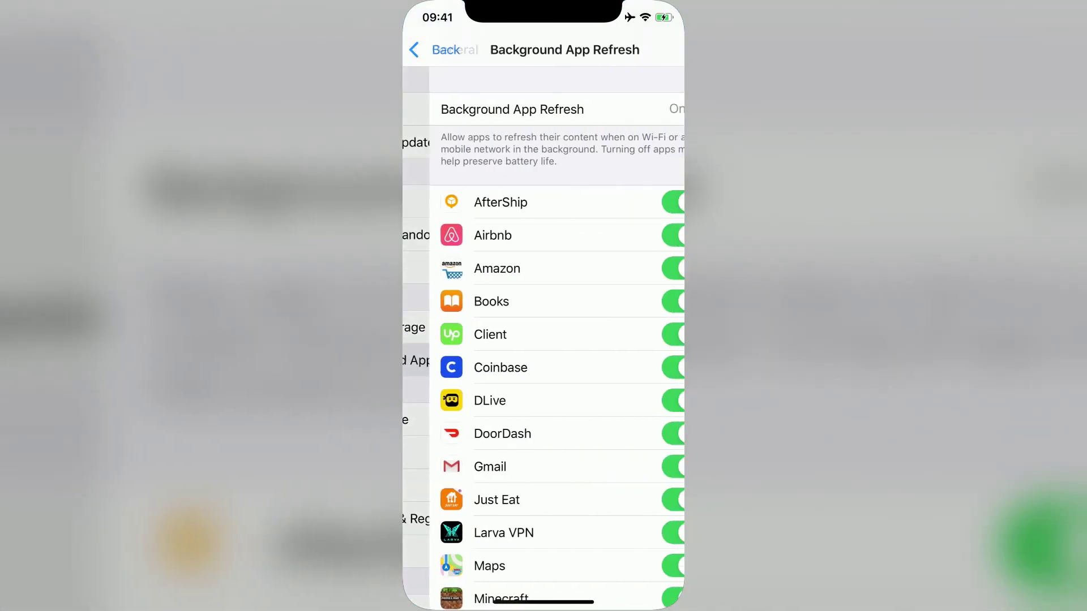
pyautogui.click(544, 109)
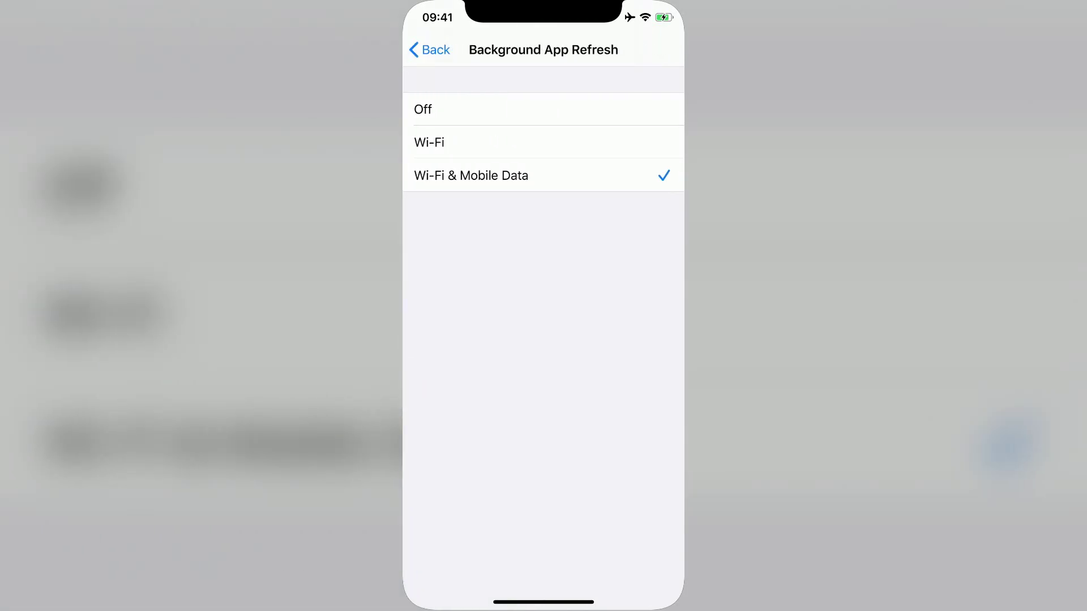
pyautogui.click(543, 175)
# - Back out of Settings and return to the home screen
pyautogui.click(429, 49)
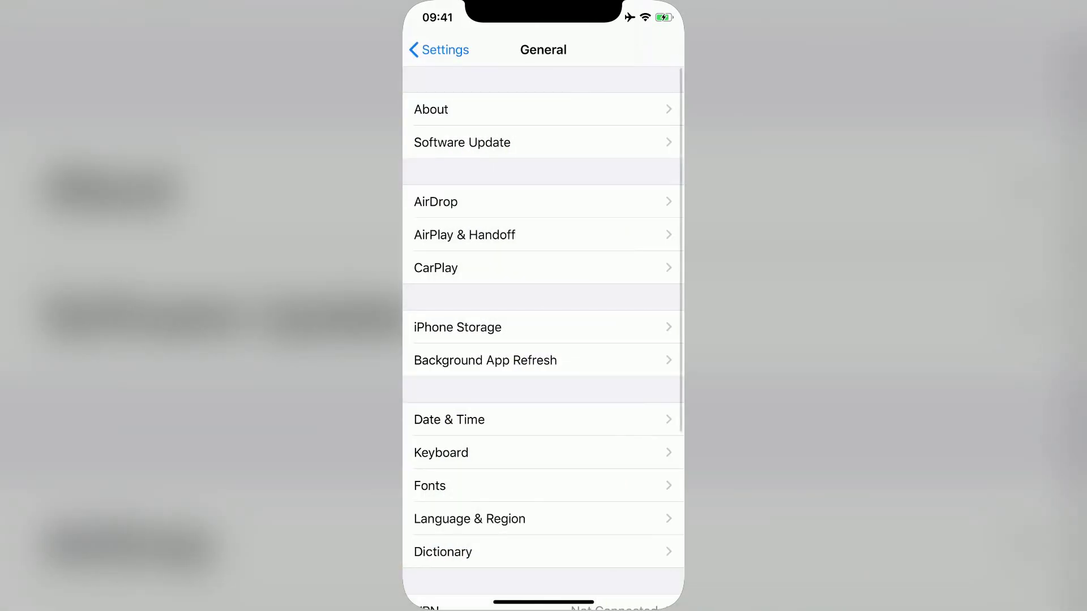
pyautogui.click(429, 49)
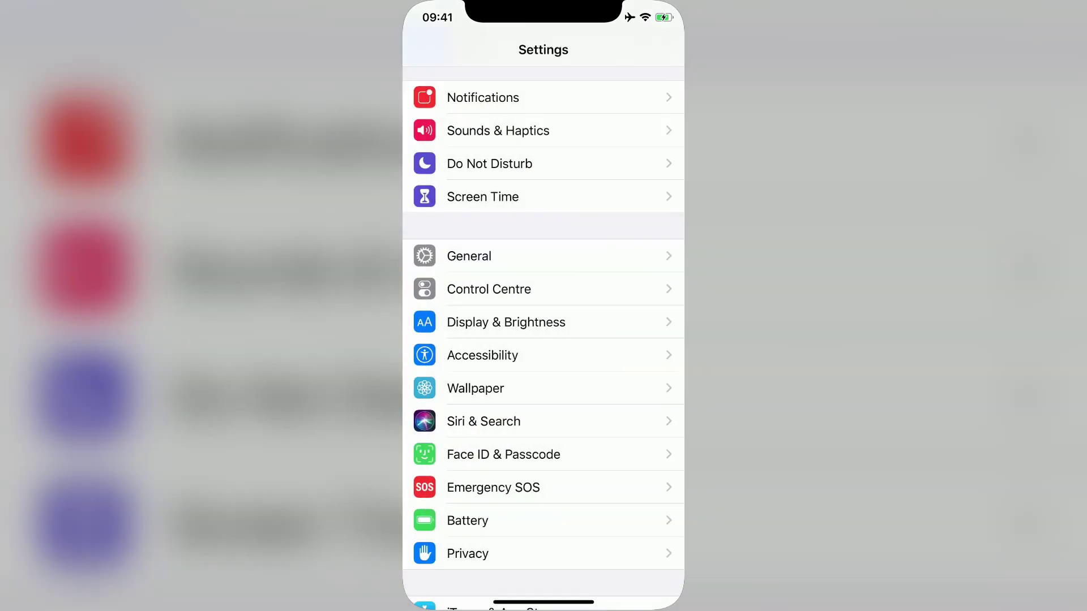
pyautogui.moveTo(543, 602); pyautogui.dragTo(543, 382)
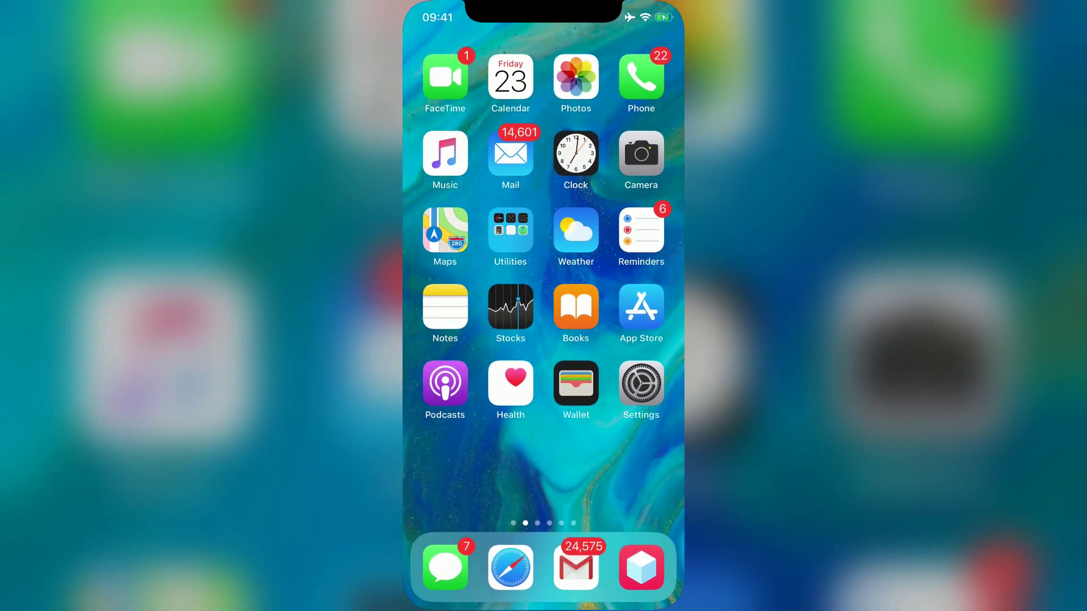
# - Launch Safari from the dock and start entering the offer site's address
pyautogui.click(511, 568)
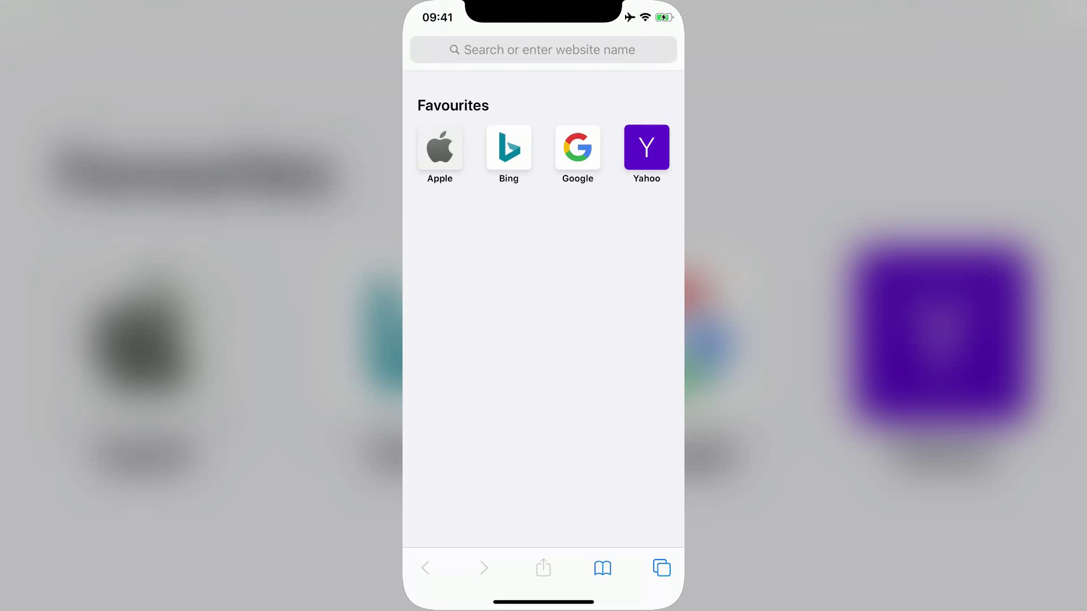
pyautogui.click(544, 50)
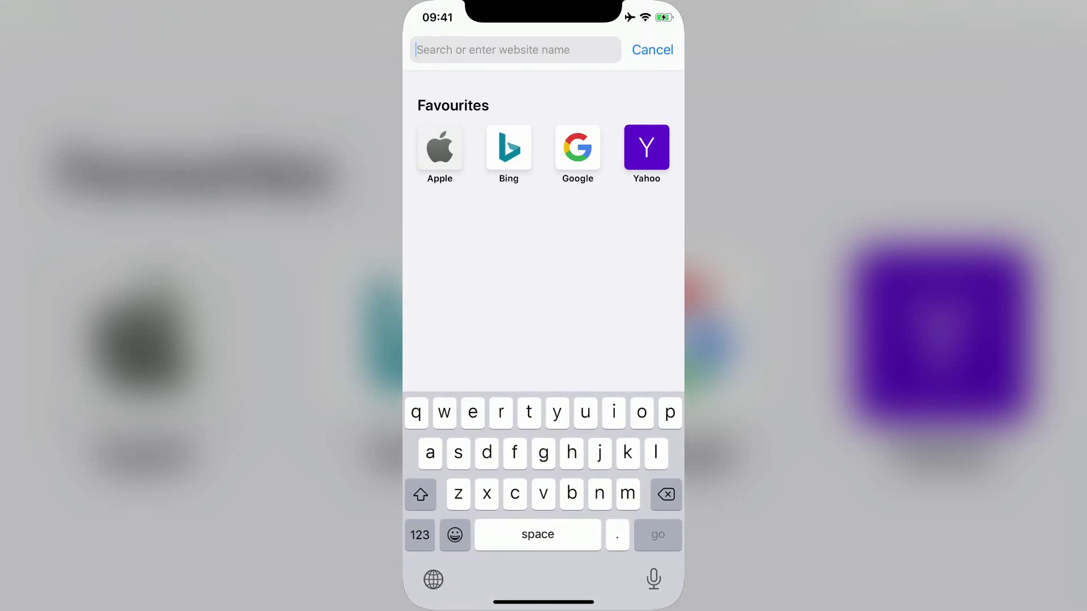
pyautogui.write('lastg')
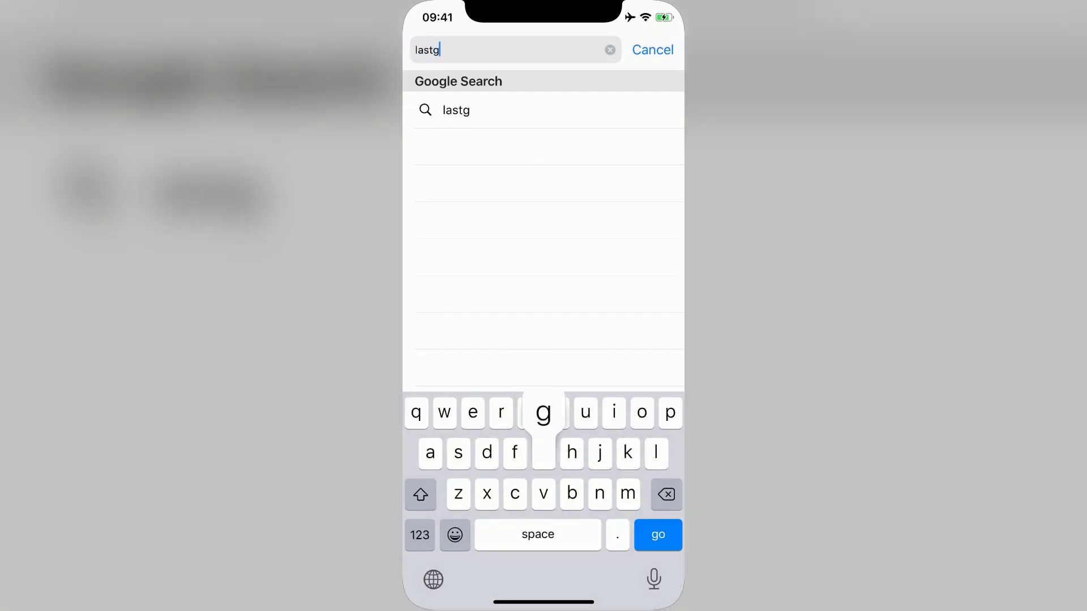
pyautogui.write('en.app')
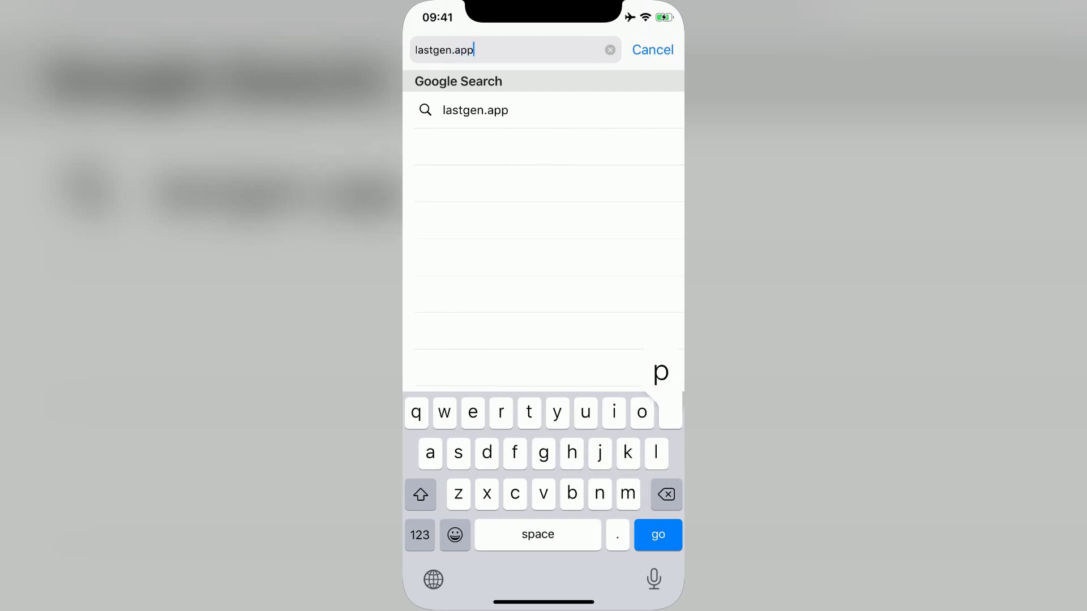
pyautogui.write('/tutu')
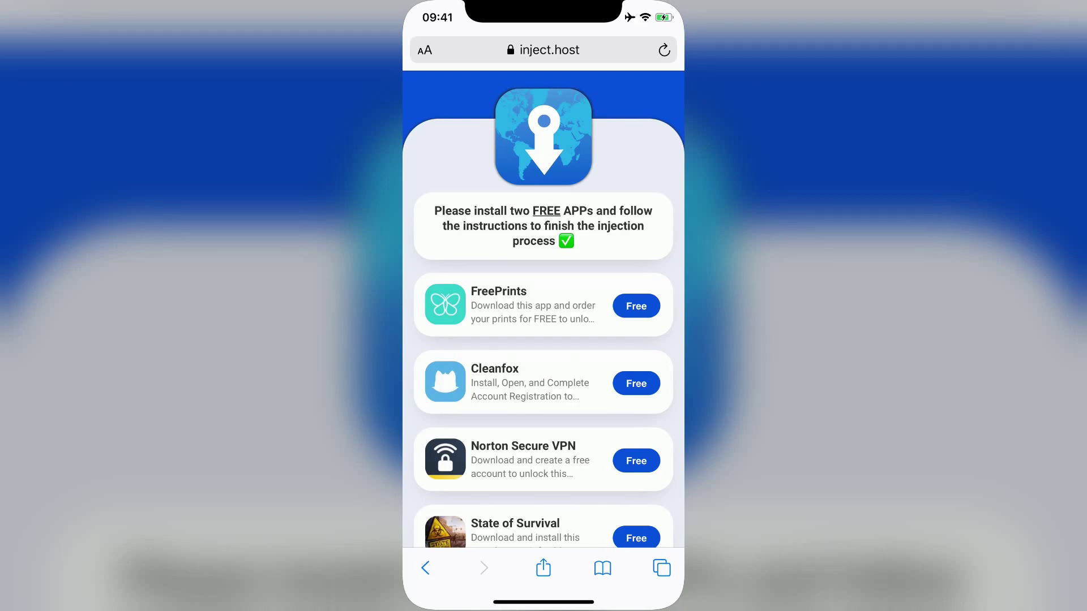
# - Start the Cleanfox download from its App Store page via the inject.host offer
pyautogui.click(637, 383)
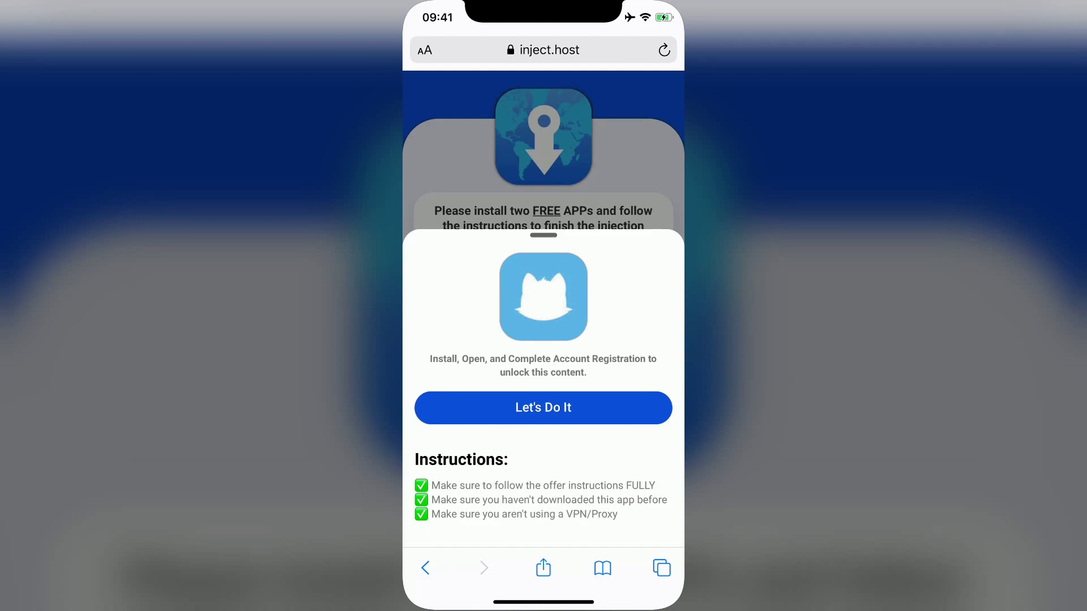
pyautogui.click(544, 408)
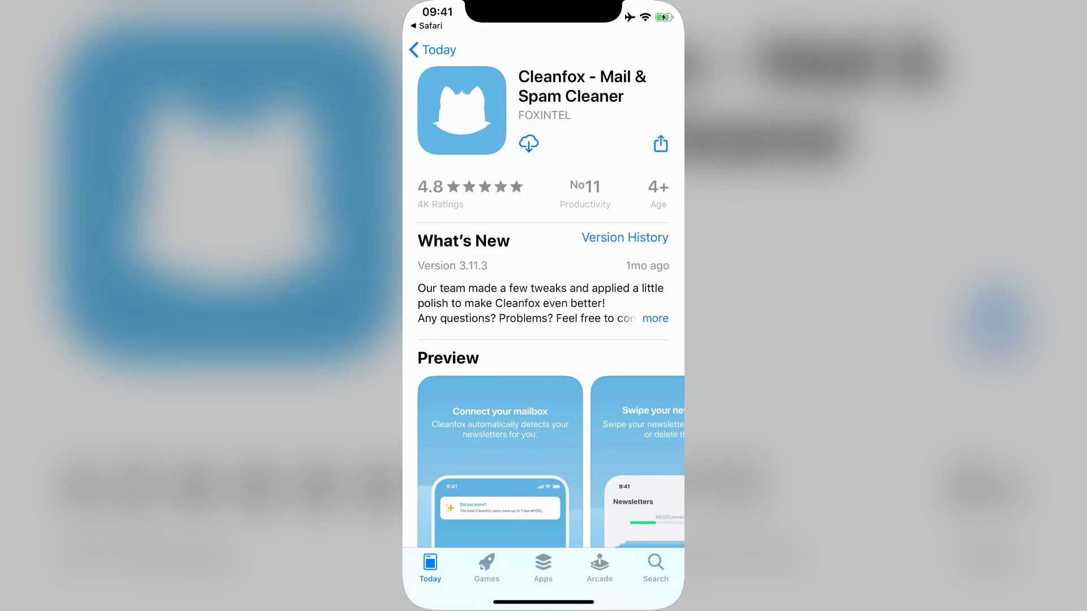
pyautogui.click(528, 143)
# - Return to the inject.host tab in Safari and open the Coin Master offer
pyautogui.click(425, 25)
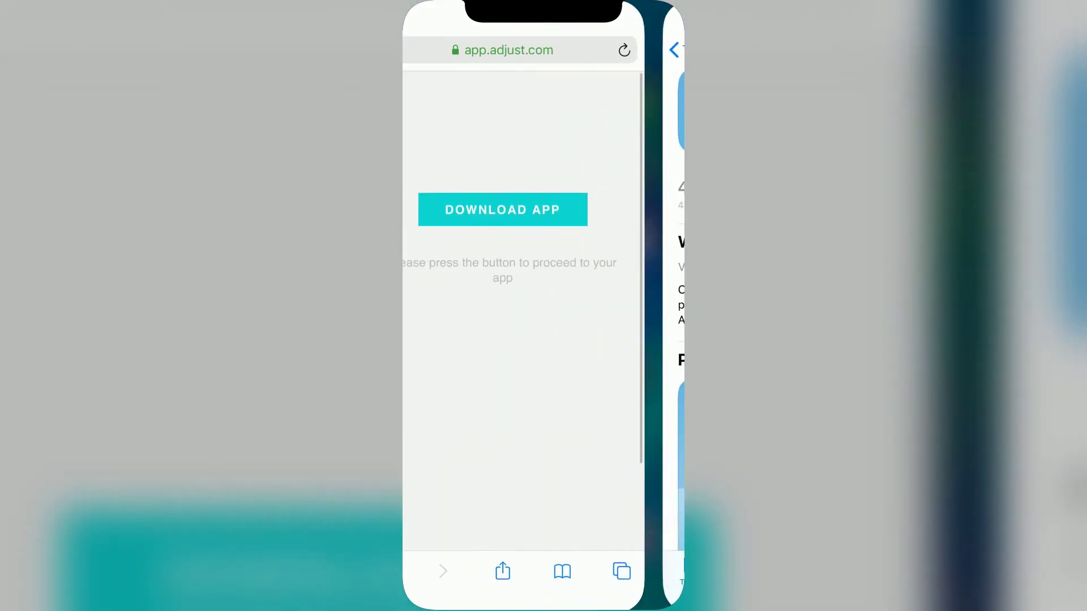
pyautogui.click(662, 569)
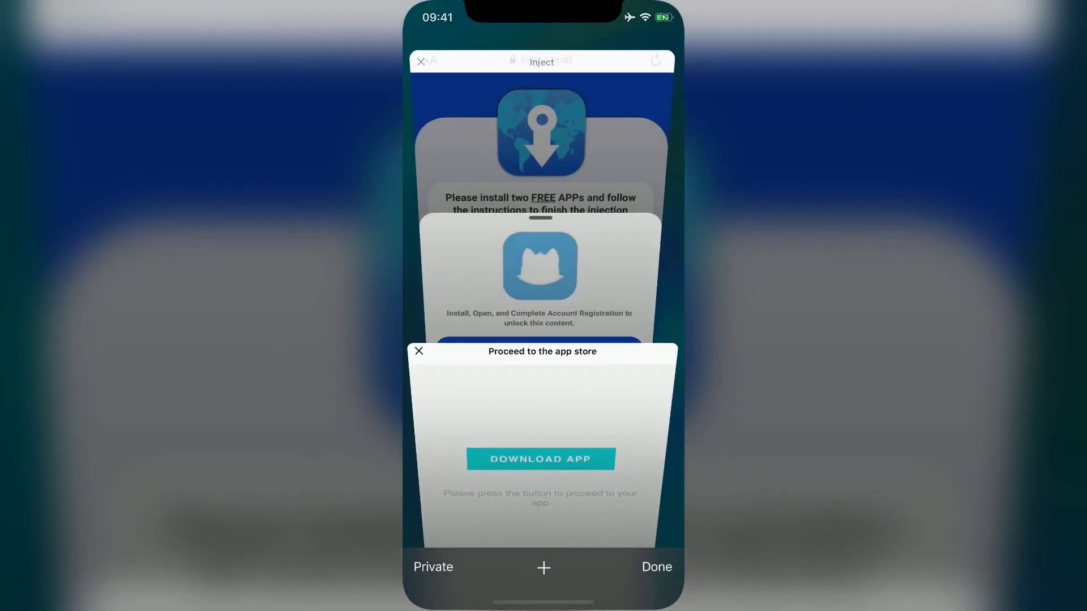
pyautogui.click(544, 127)
pyautogui.click(544, 153)
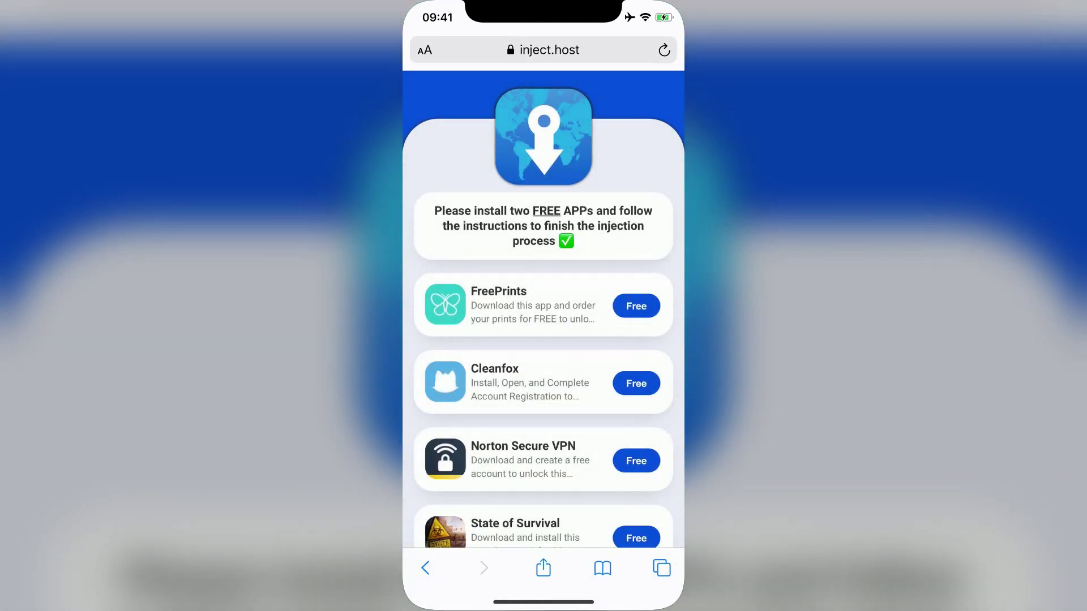
pyautogui.scroll(-5, 544, 398)
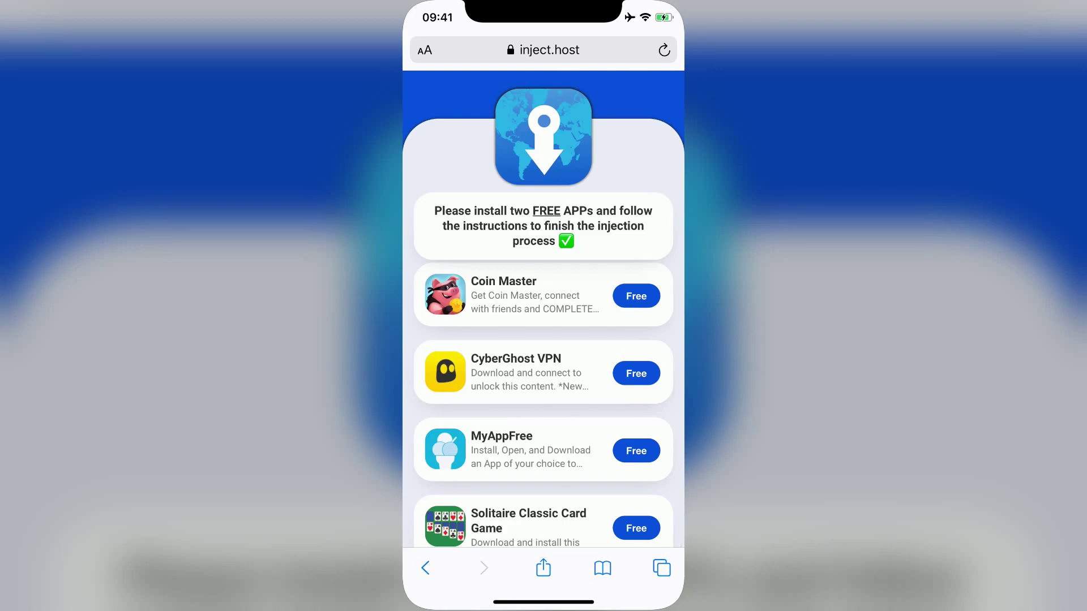
pyautogui.click(636, 295)
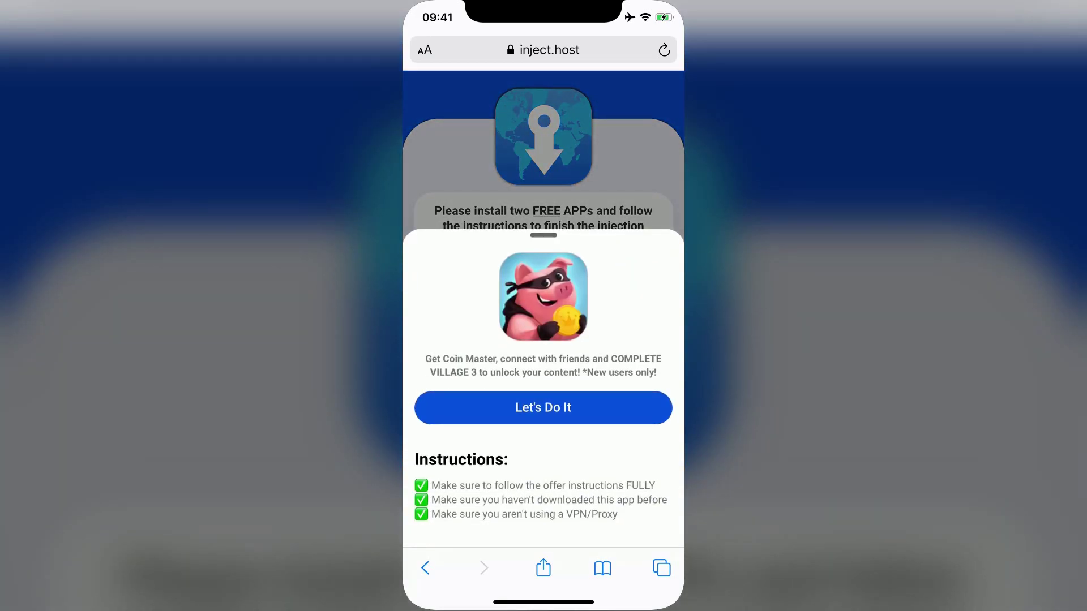
# - Download Coin Master from the App Store and show its loading icon beside Cleanfox
pyautogui.click(543, 407)
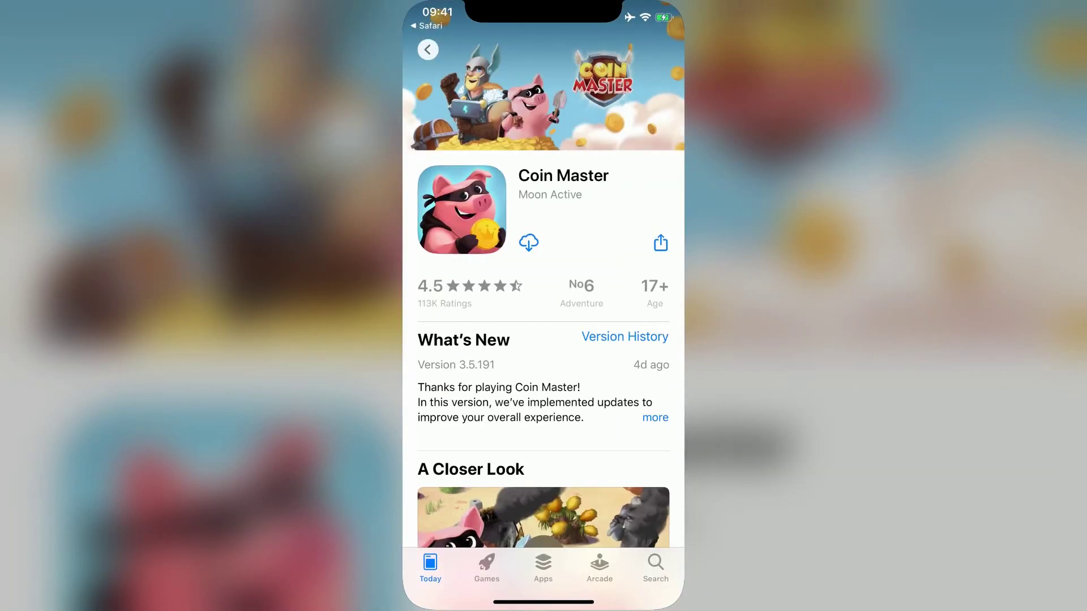
pyautogui.click(529, 243)
pyautogui.moveTo(543, 601); pyautogui.dragTo(544, 340)
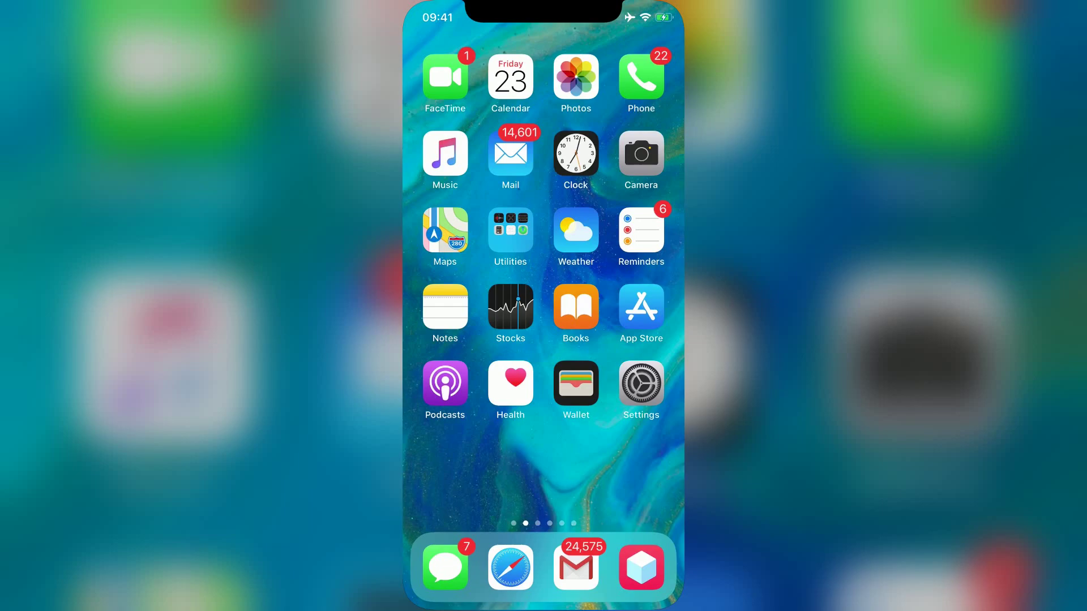
pyautogui.moveTo(628, 339); pyautogui.dragTo(459, 340)
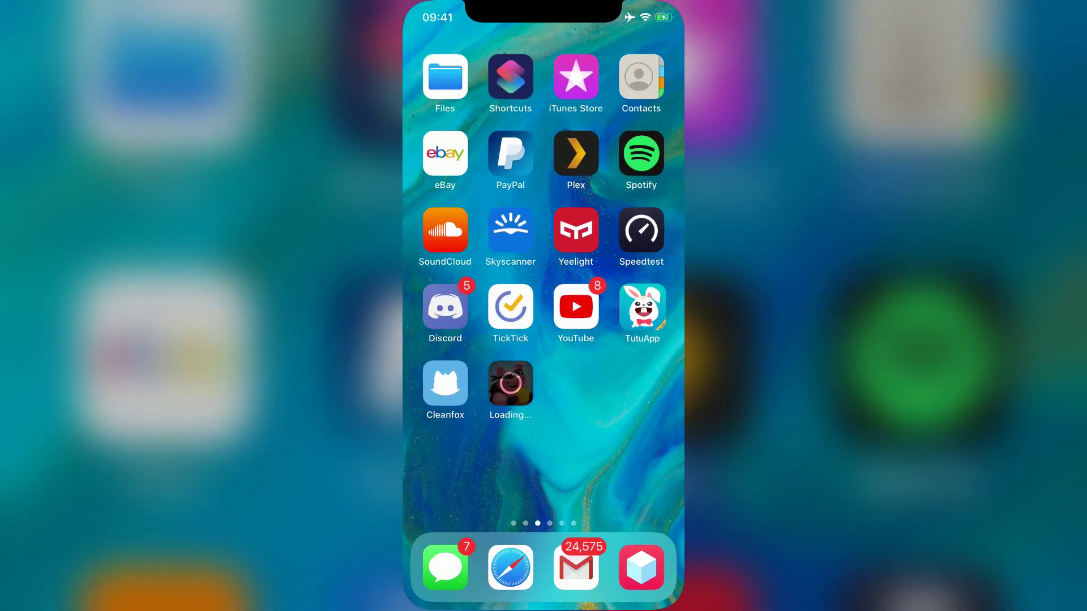
# - Open Cleanfox, view its setup screens, and choose 'I have used Cleanfox before'
pyautogui.click(445, 383)
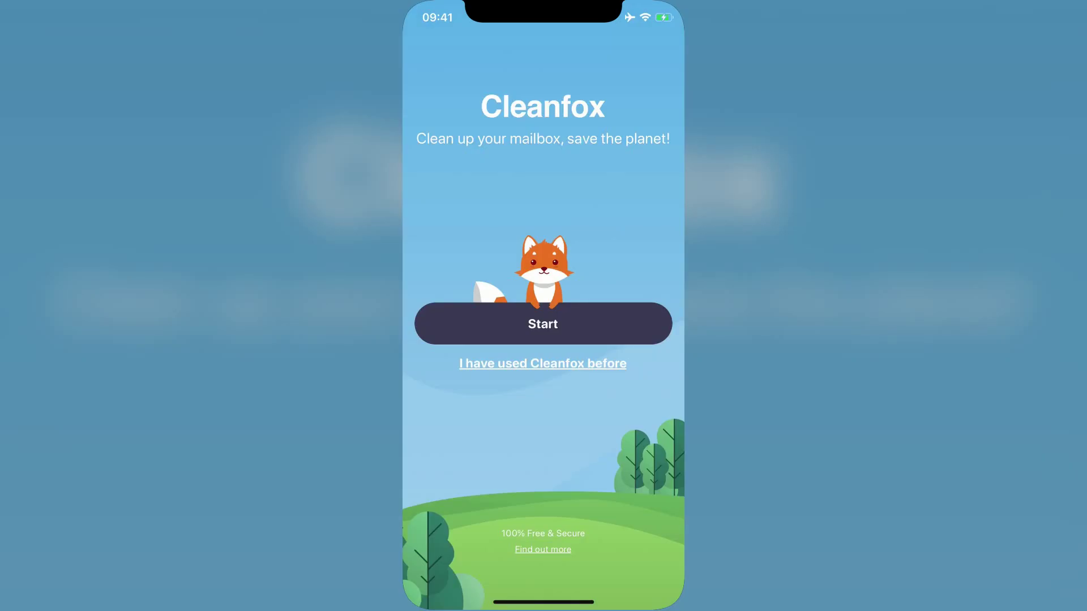
pyautogui.click(542, 323)
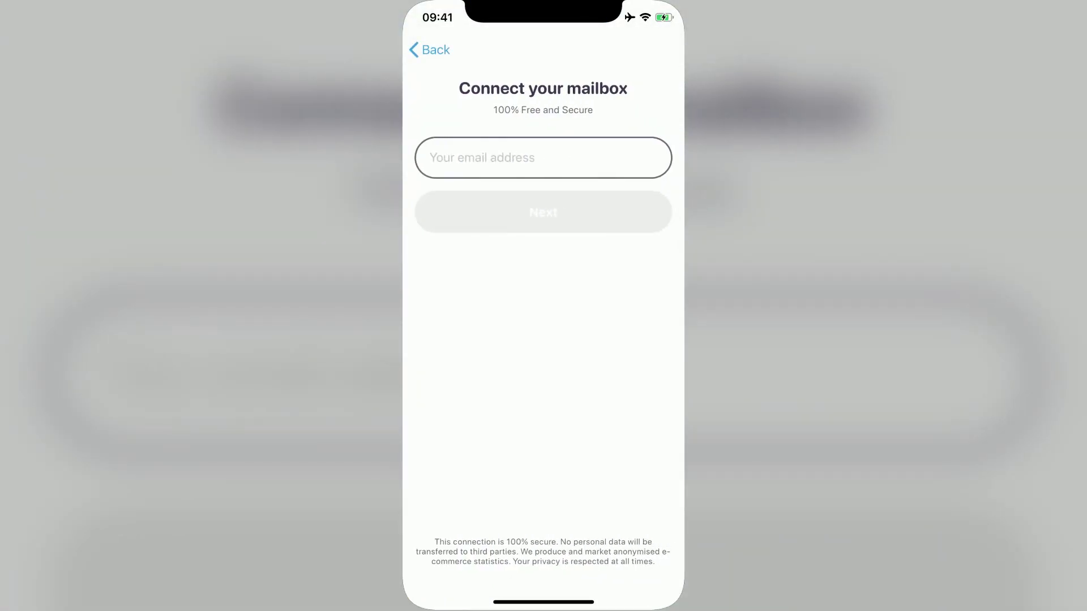
pyautogui.click(429, 49)
pyautogui.click(543, 364)
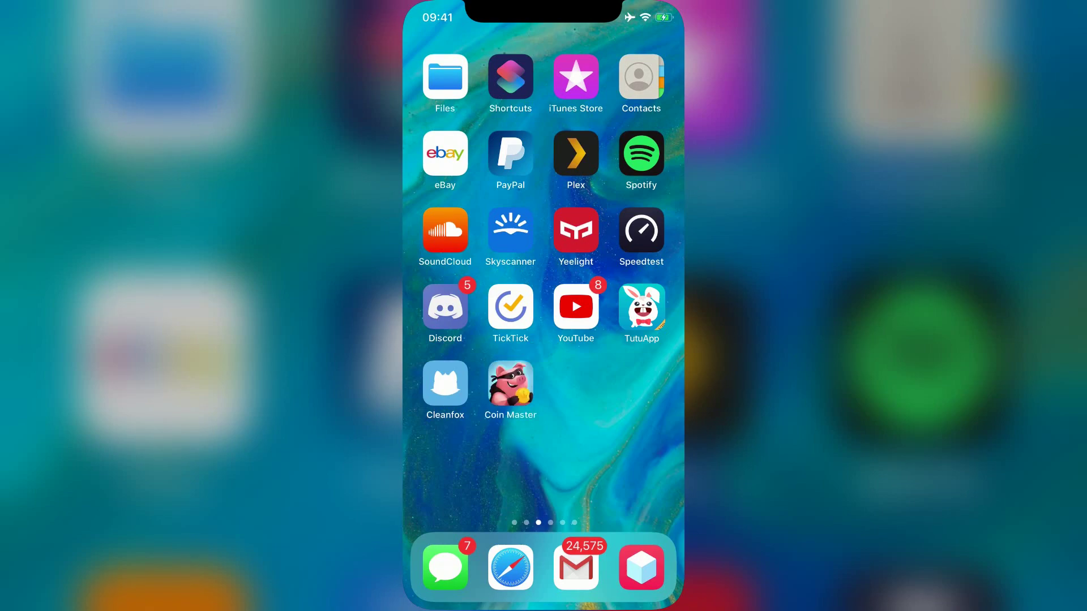
# - Start Coin Master as a guest, dismissing the Facebook and notification prompts
pyautogui.click(511, 384)
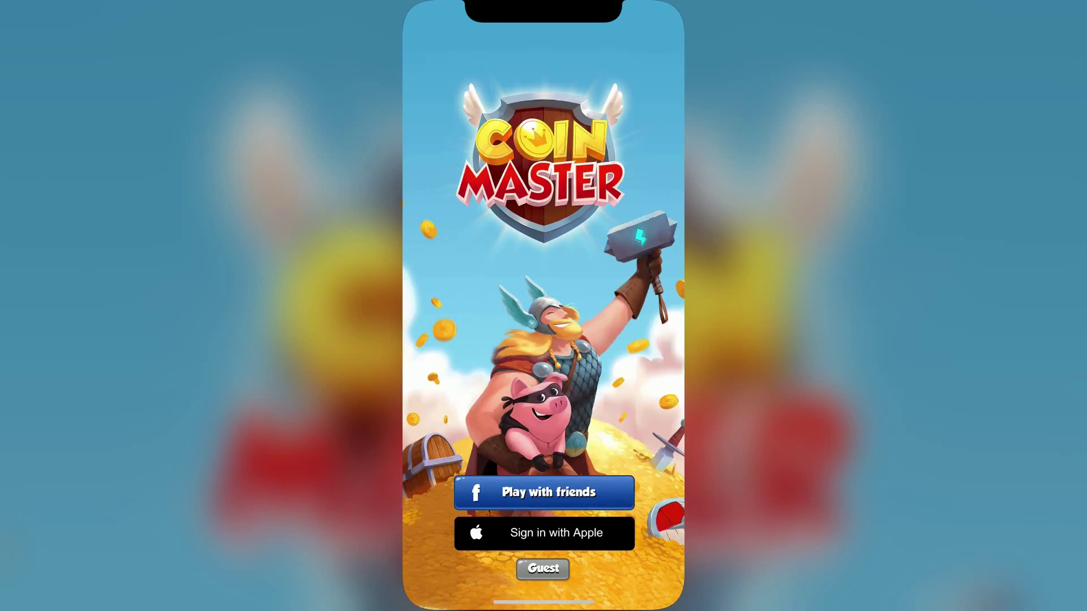
pyautogui.click(543, 567)
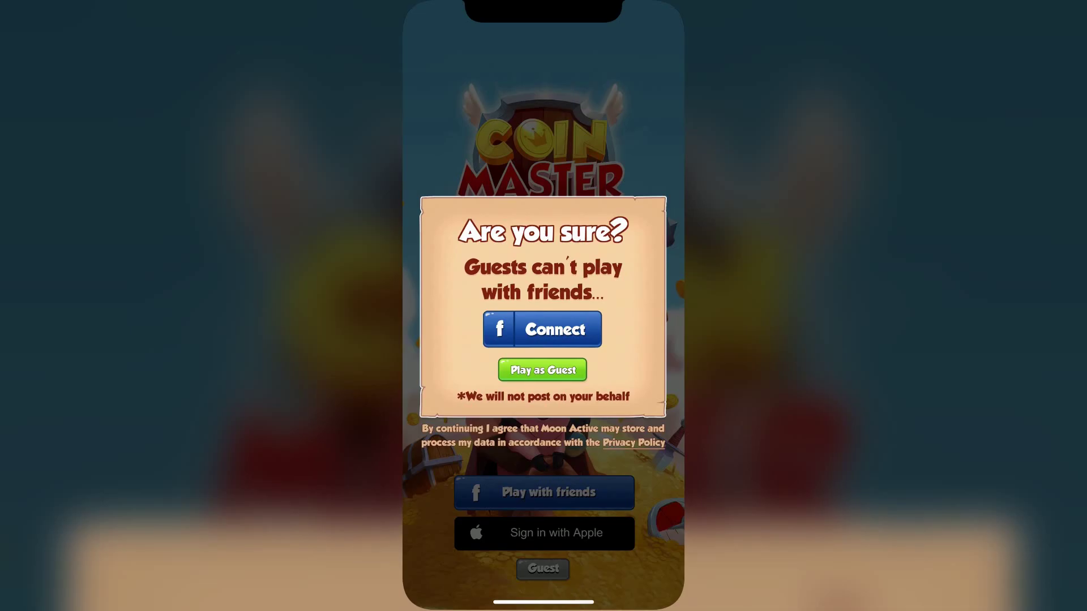
pyautogui.click(543, 370)
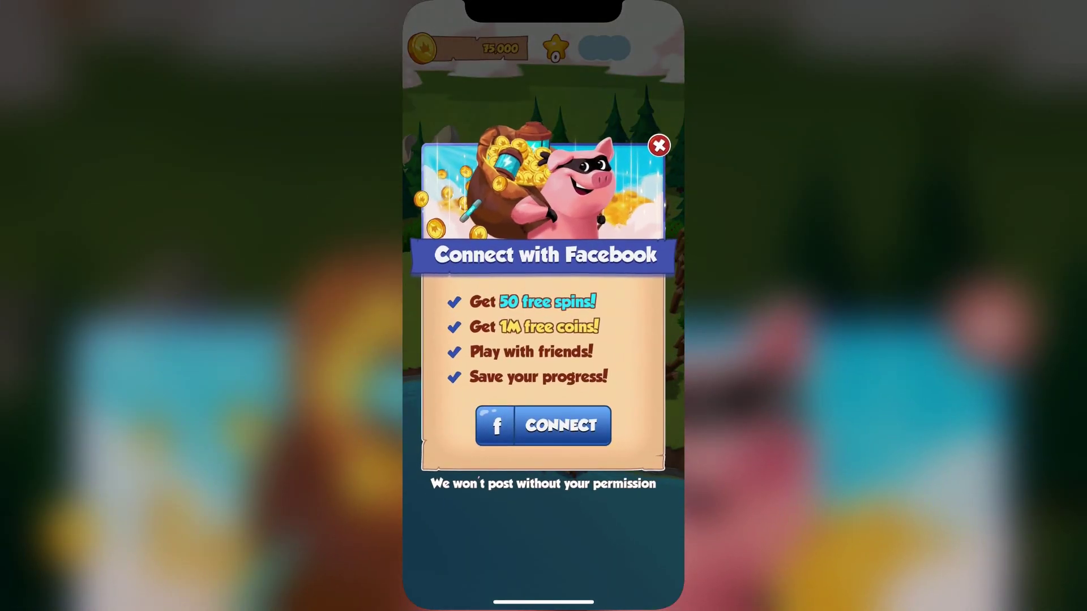
pyautogui.click(659, 145)
pyautogui.click(492, 344)
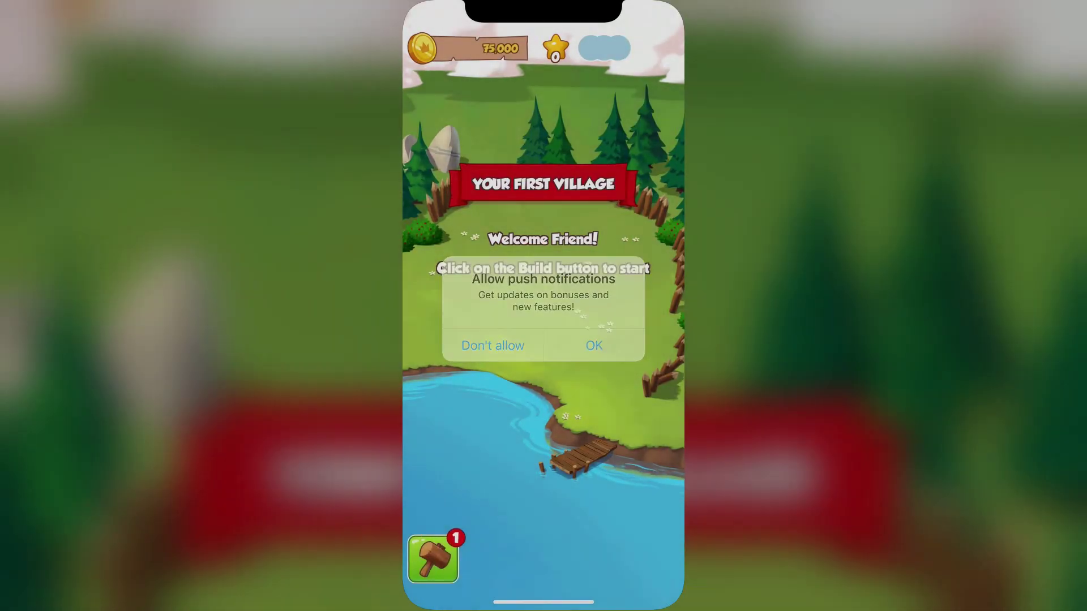
# - Buy the first hut for the village from the shop
pyautogui.click(434, 559)
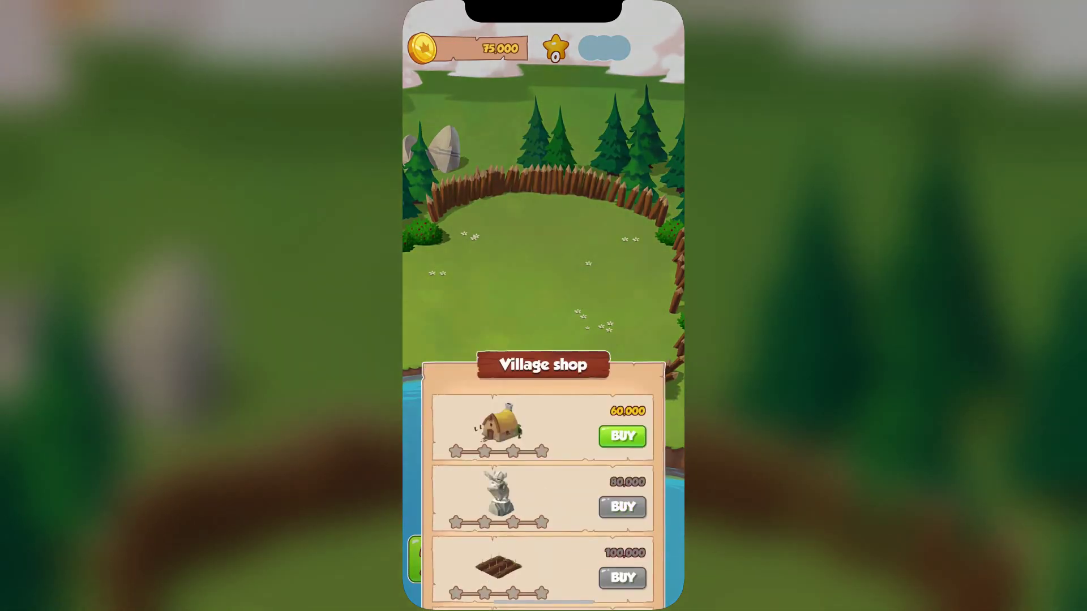
pyautogui.click(623, 208)
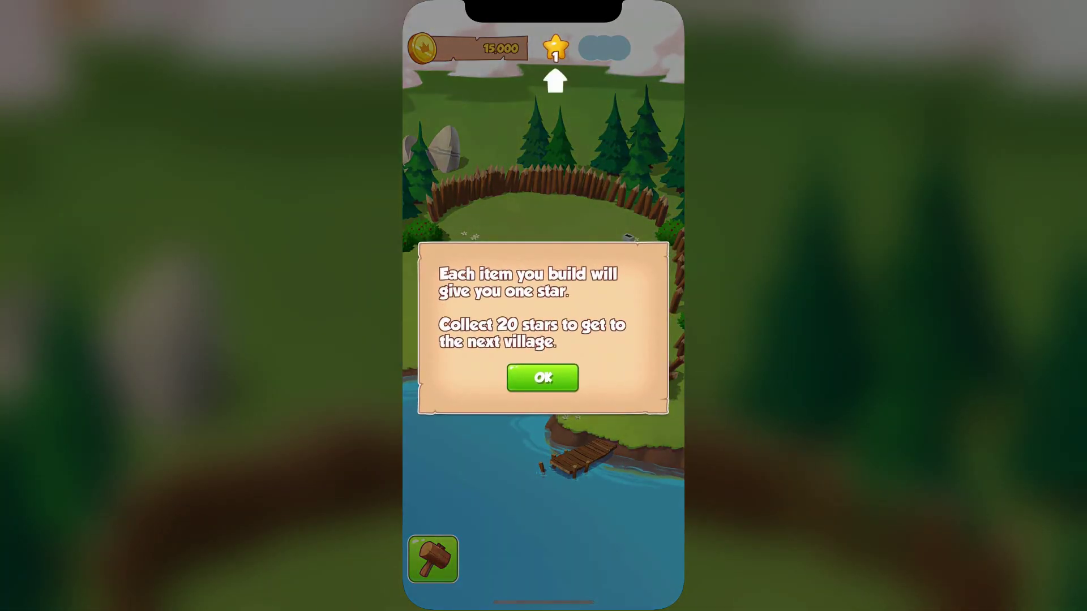
pyautogui.click(542, 378)
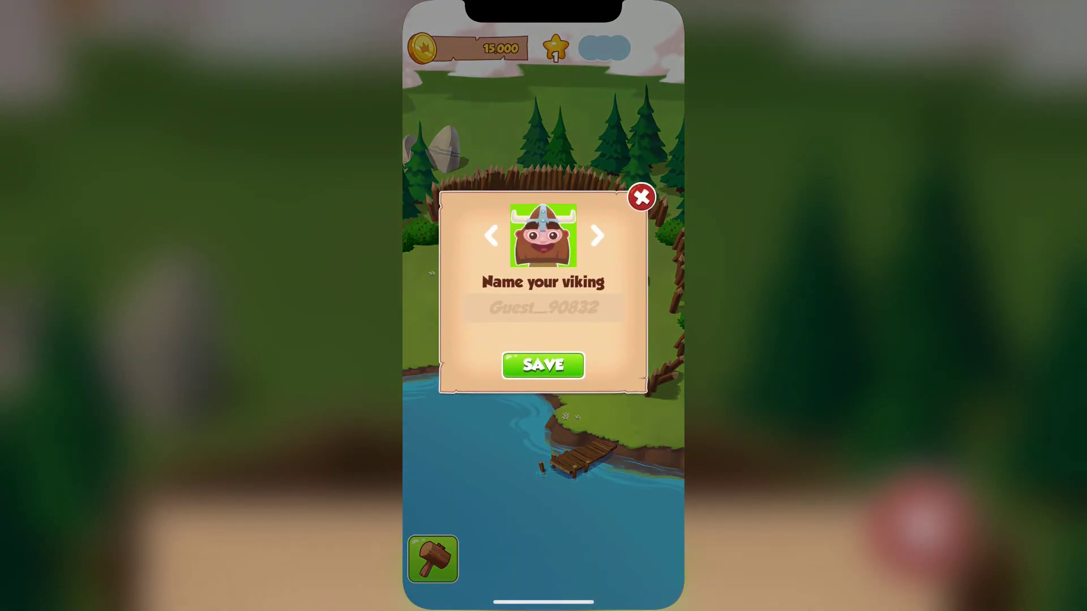
# - Name the viking 'md' and save it
pyautogui.click(543, 308)
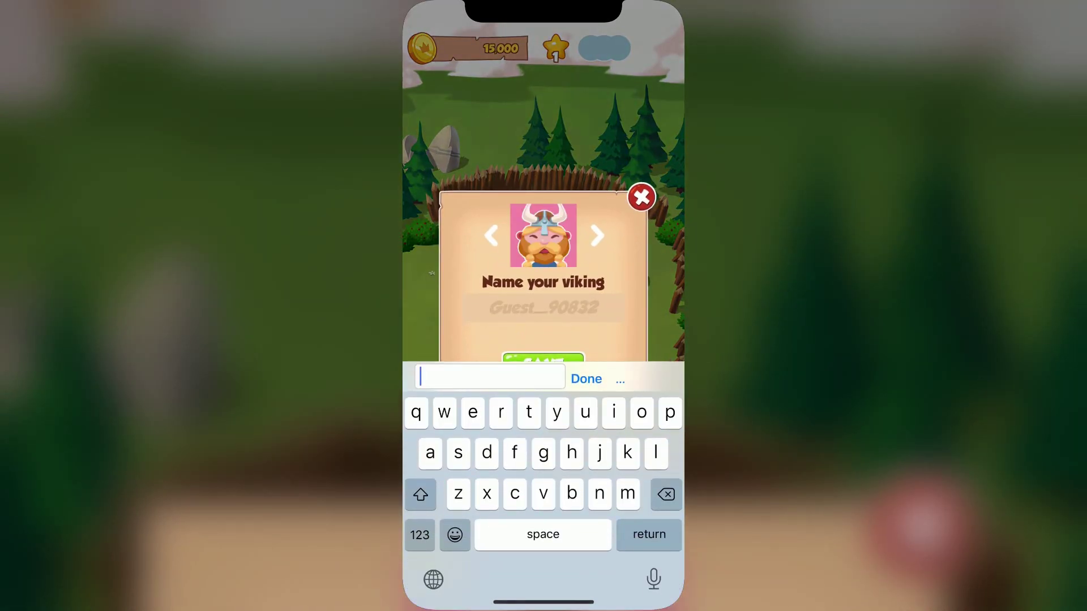
pyautogui.write('md')
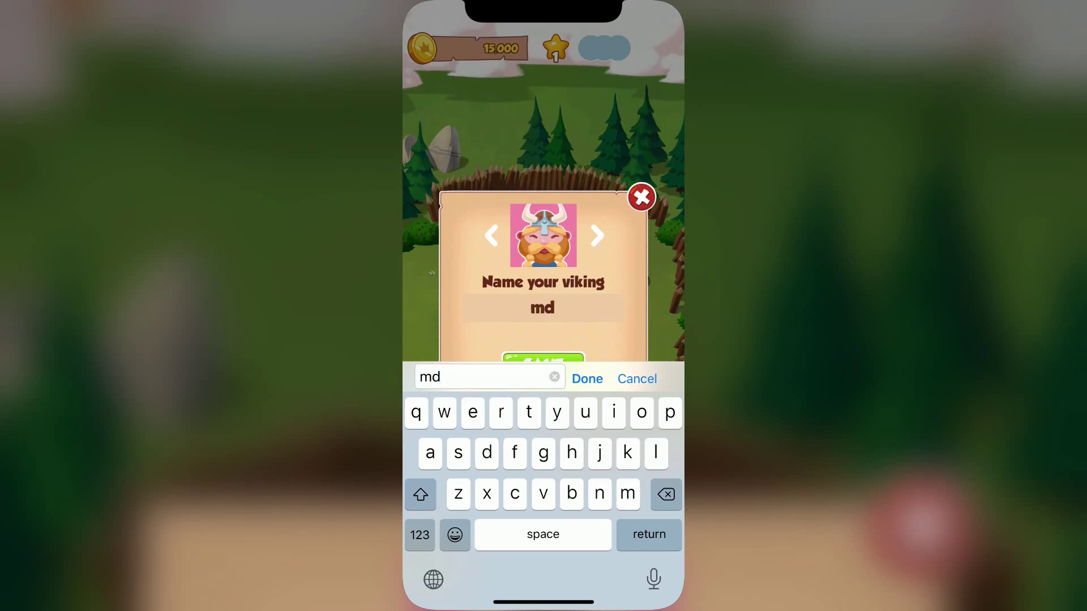
pyautogui.click(637, 380)
pyautogui.click(543, 307)
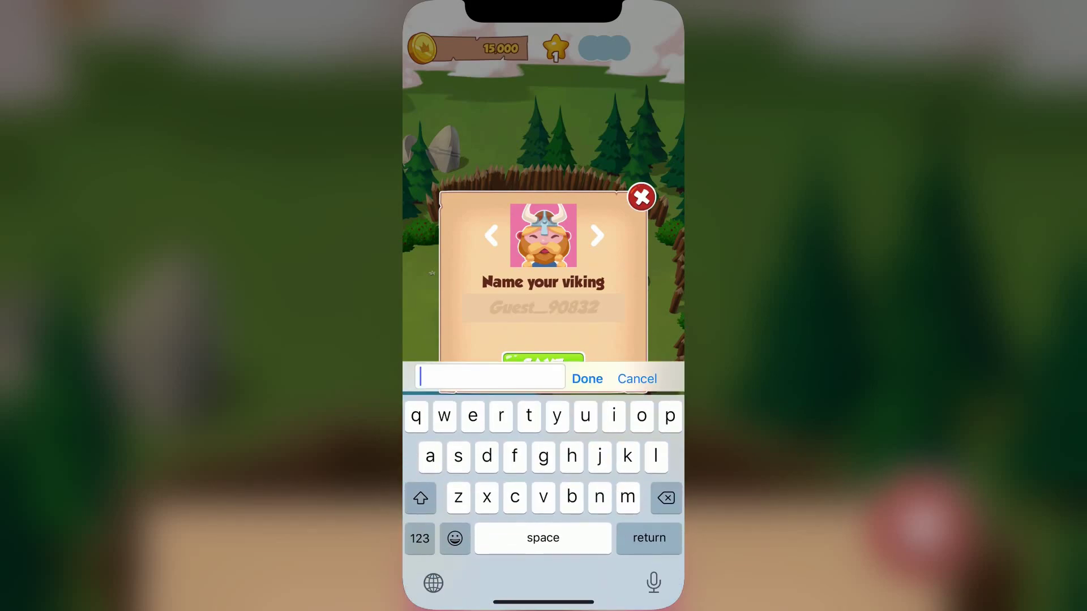
pyautogui.write('md')
pyautogui.click(586, 379)
pyautogui.click(544, 365)
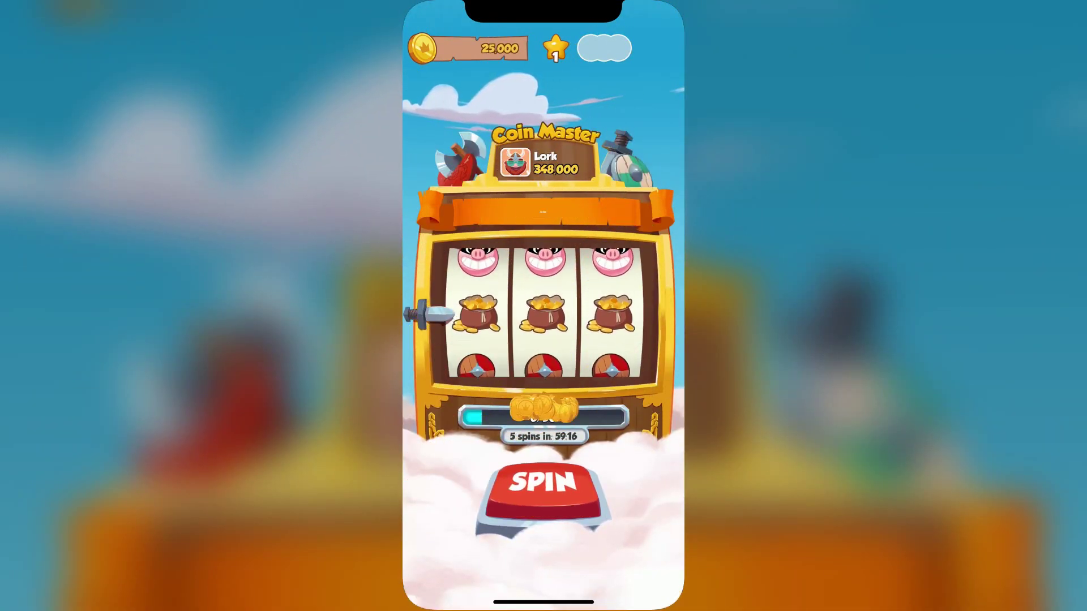
# - Exit Coin Master to the home page showing Cleanfox, Coin Master and TutuApp
pyautogui.moveTo(544, 601); pyautogui.dragTo(544, 382)
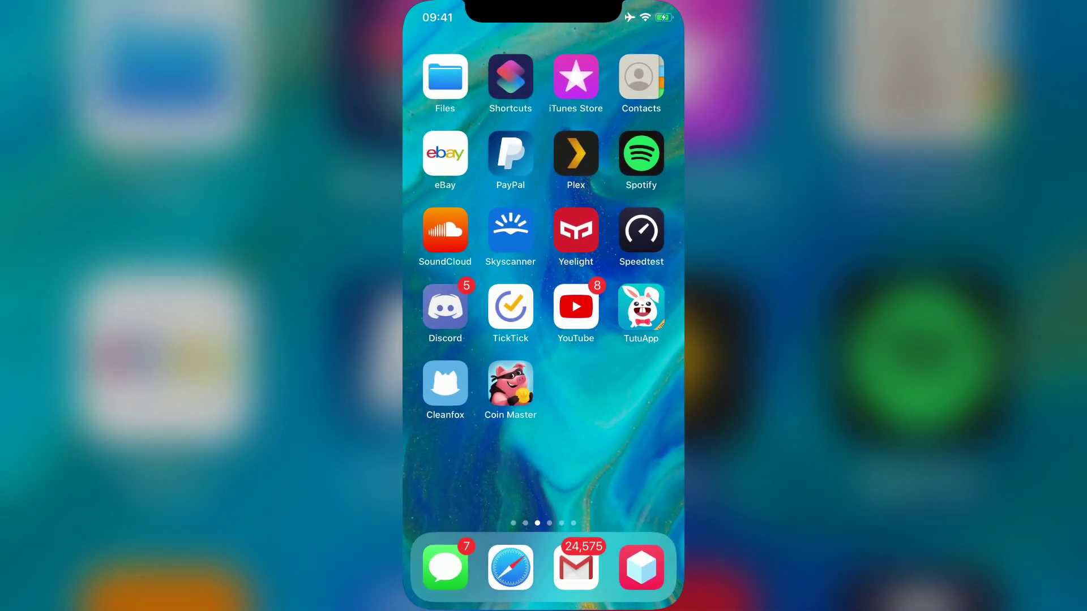